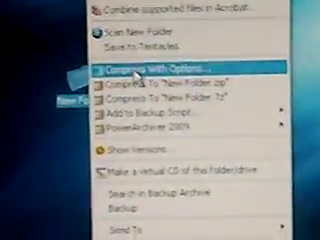
Step: Start compressing New Folder via Compress With Options, confirming its size of about 146 MB
click(138, 25)
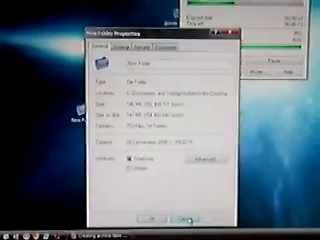
Step: Close New Folder's Properties and let WinRAR keep creating 'New Folder.rar'
click(188, 222)
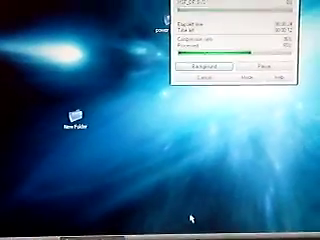